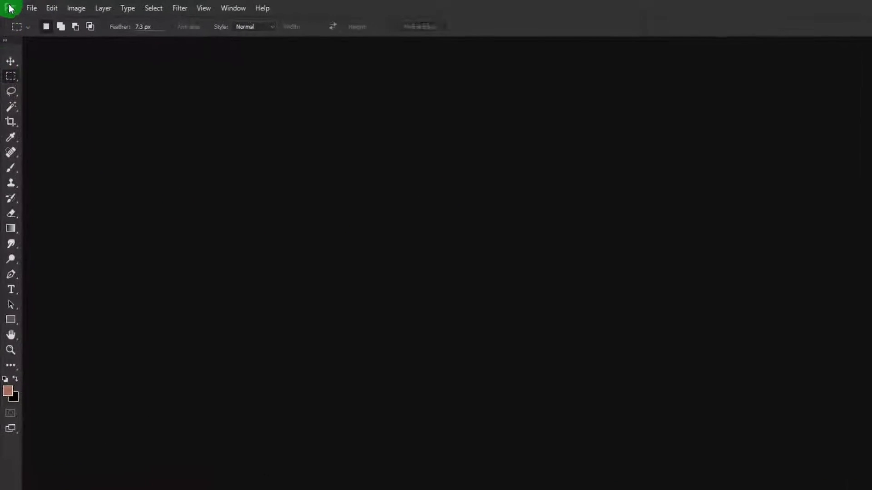
Open the image Food 2016-harshvardhanart-2 (1).jpg from the Top Seller folder
left_click(26, 7)
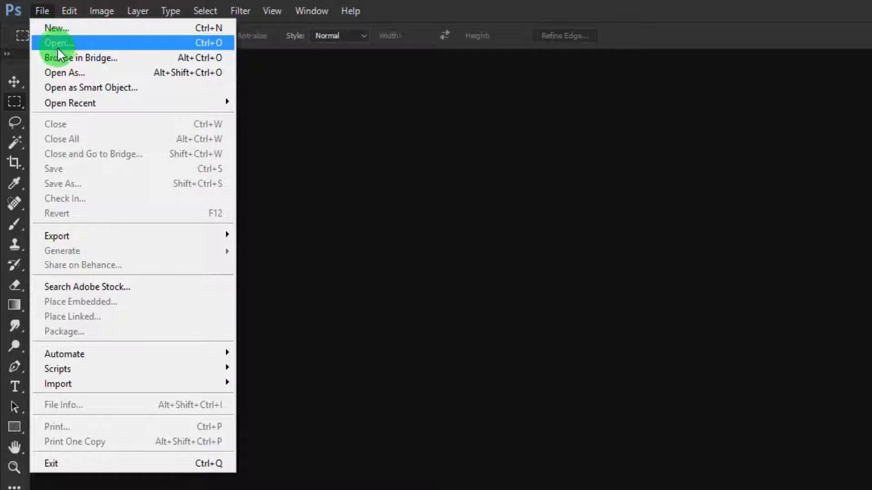
left_click(57, 46)
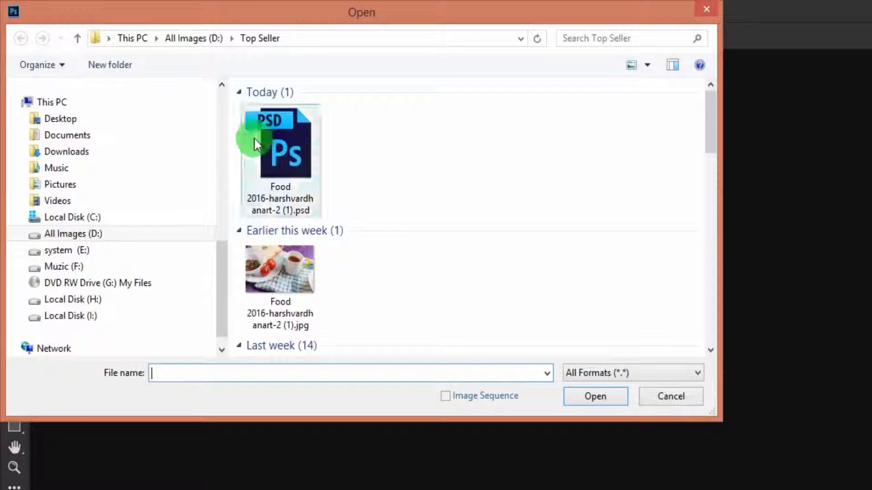
left_click(301, 298)
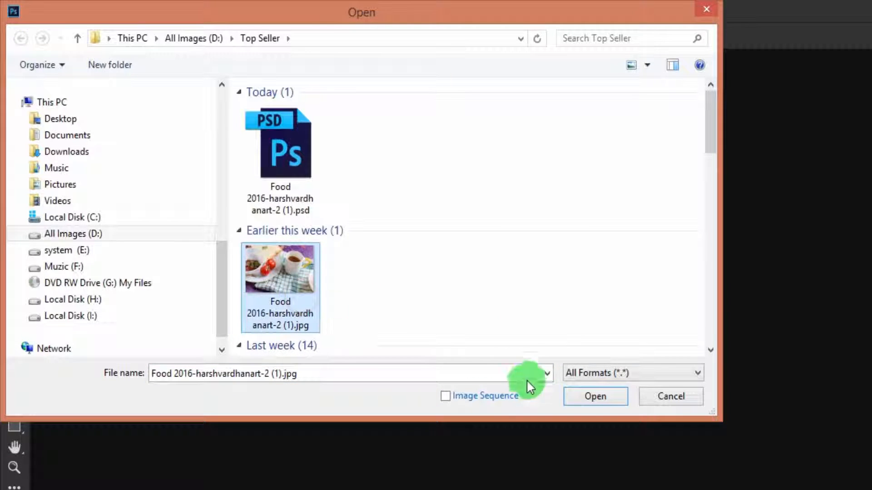
left_click(595, 397)
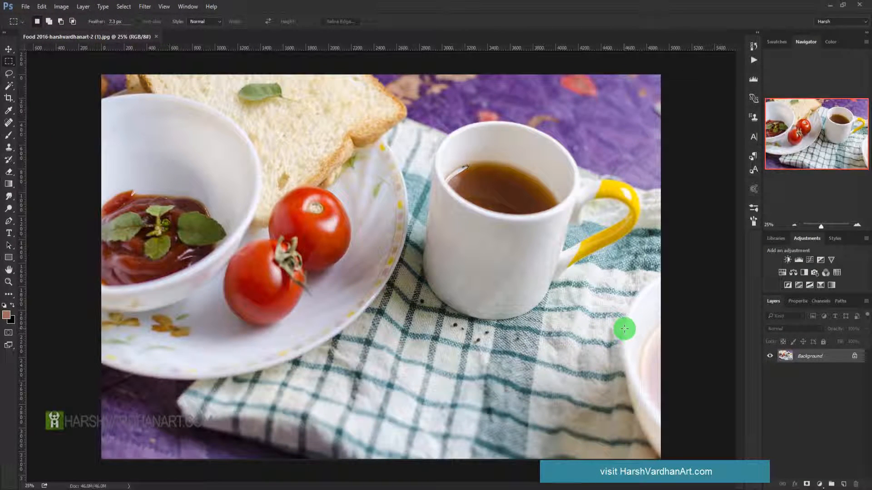
Open the portrait _DSC0918.jpg from the Top Seller folder as a separate document
left_click(26, 7)
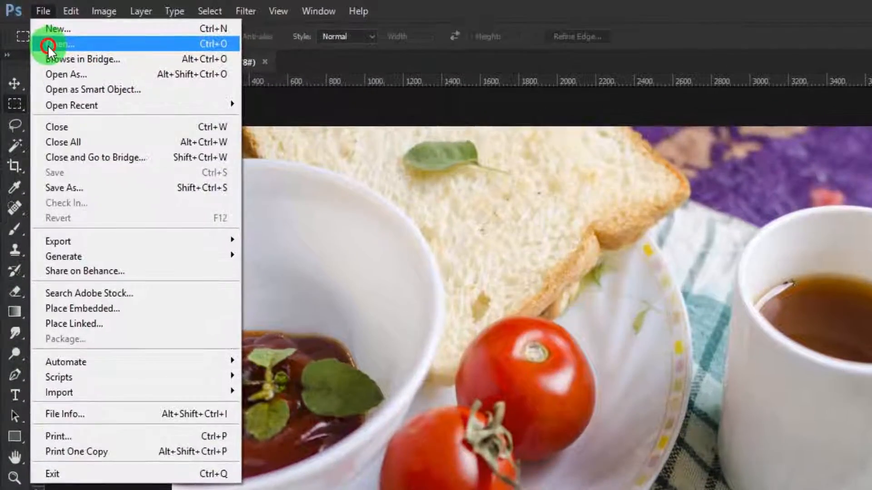
left_click(36, 26)
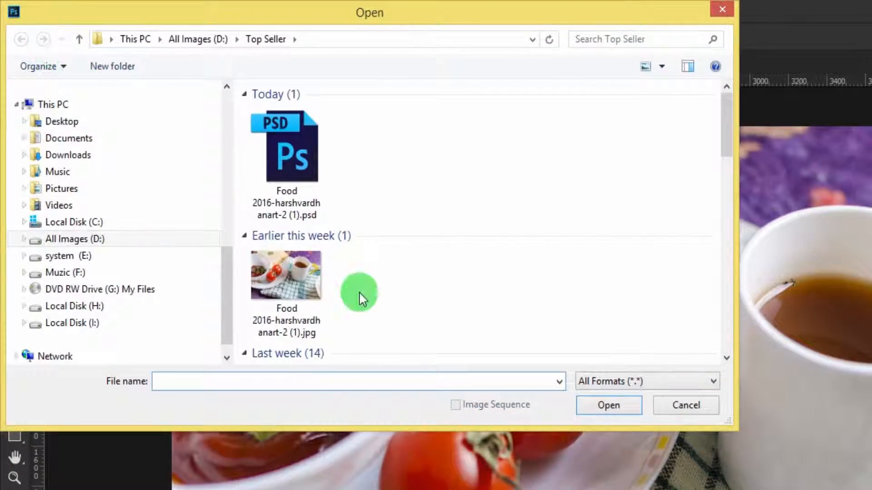
scroll(431, 296, "down", 5)
double_click(475, 178)
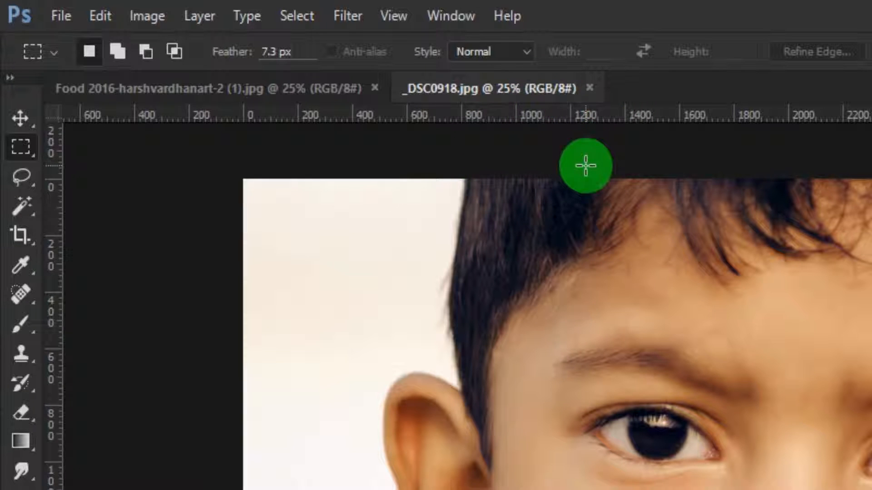
Place _DSC0918.jpg as an embedded file in the Food 2016-harshvardhanart-2 (1).jpg document and commit the placement at its original size
left_click(236, 88)
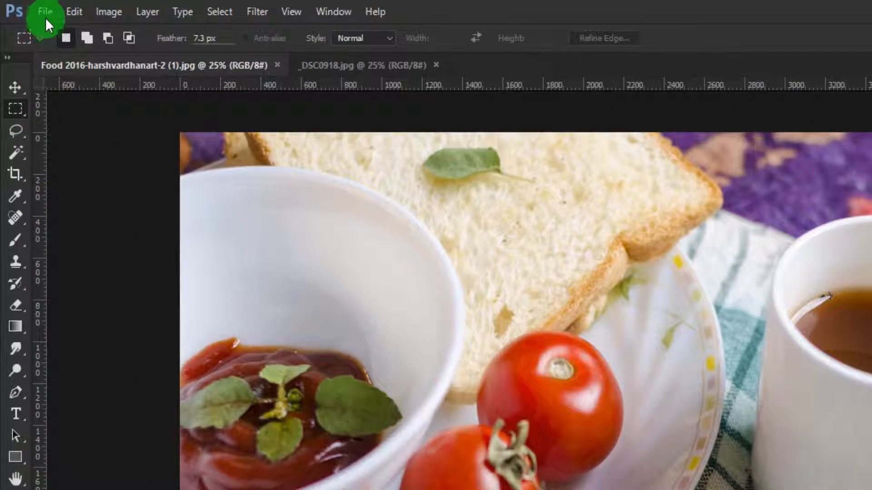
left_click(45, 14)
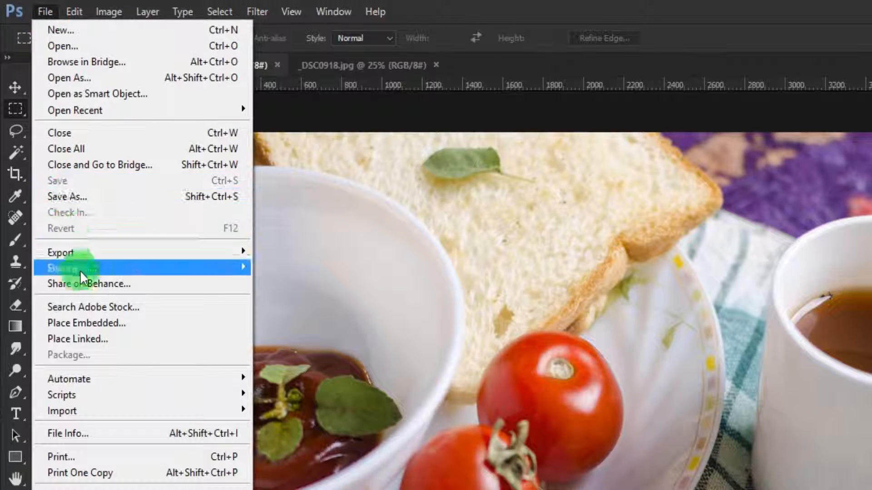
left_click(99, 323)
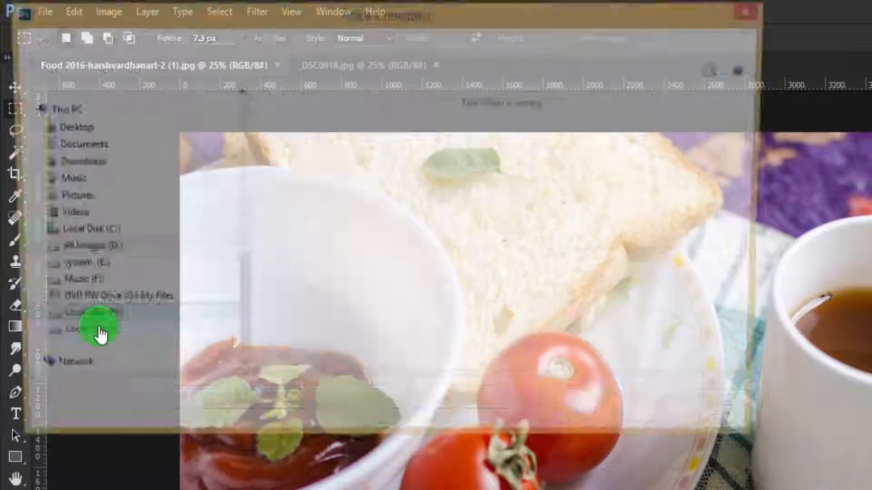
scroll(574, 325, "down", 5)
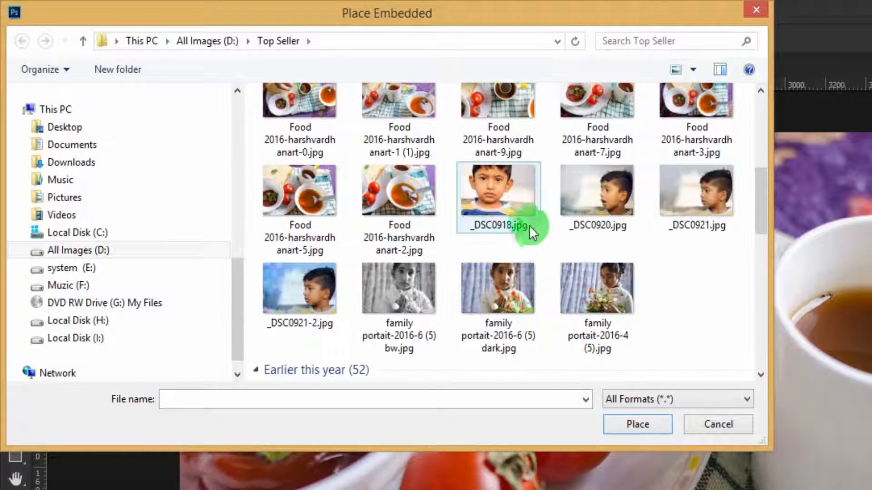
double_click(514, 212)
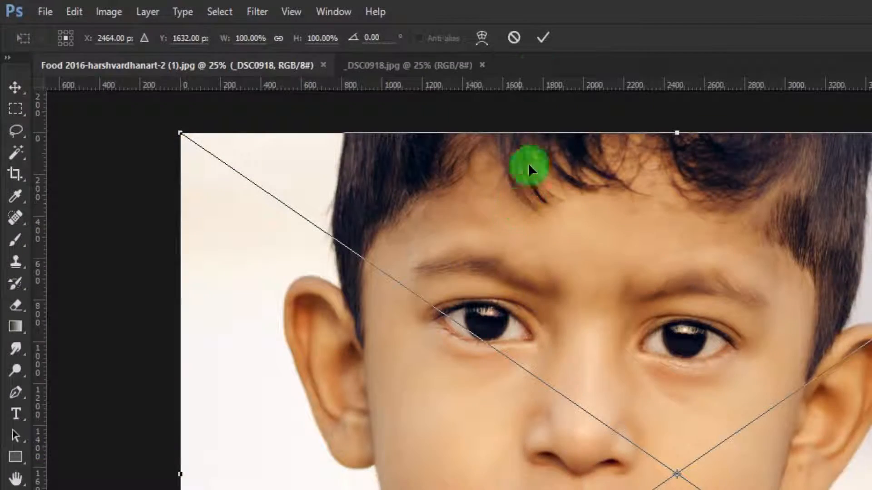
left_click(542, 45)
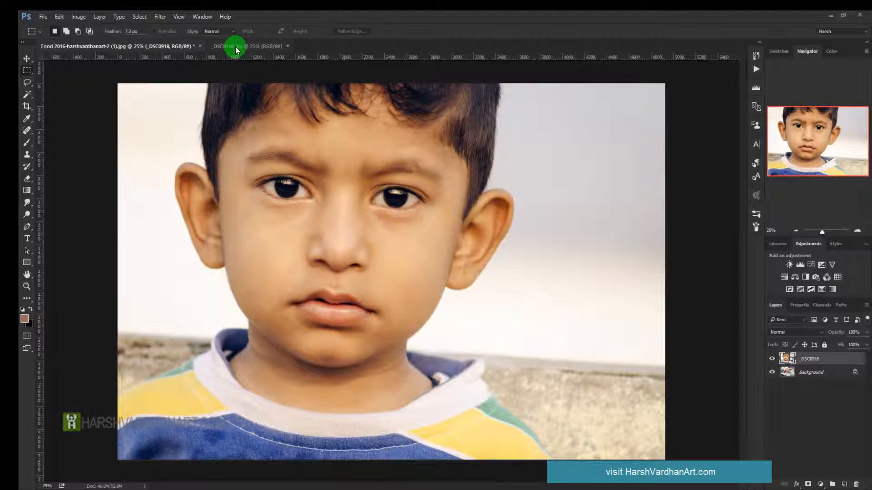
View the separately opened _DSC0918.jpg document and return to the food document
left_click(235, 47)
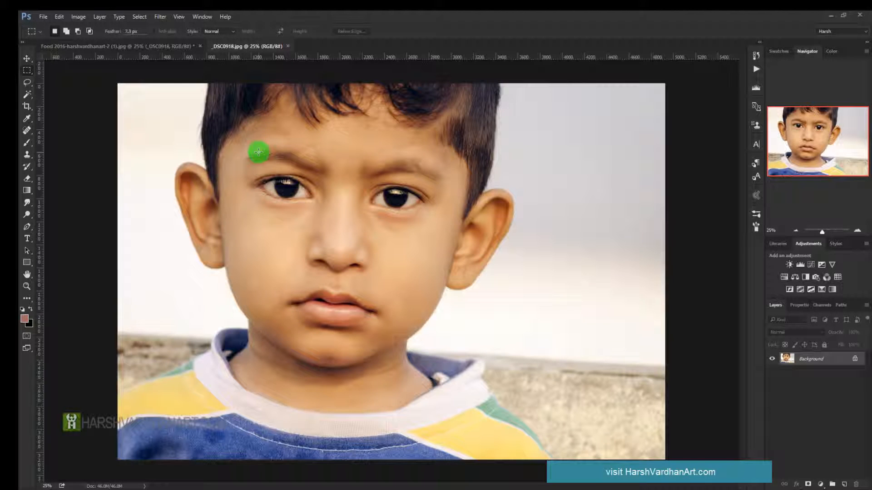
left_click(44, 17)
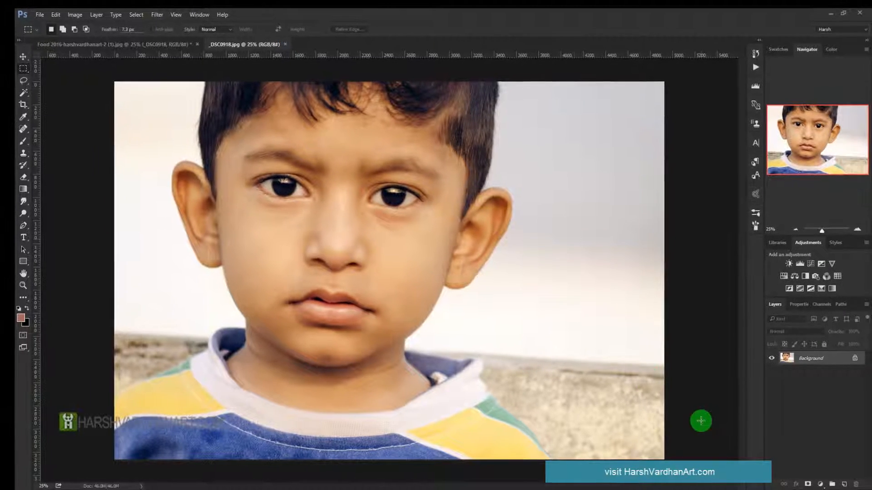
left_click(150, 36)
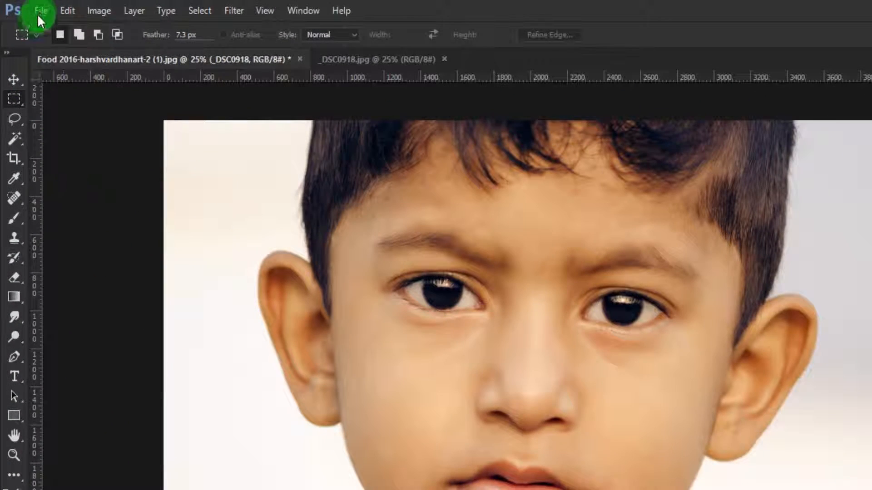
Place Sigma 70-300-harshvardhanart-4 (9) grd.jpg from the Top Seller folder as a linked file and commit it at 100% size
left_click(40, 11)
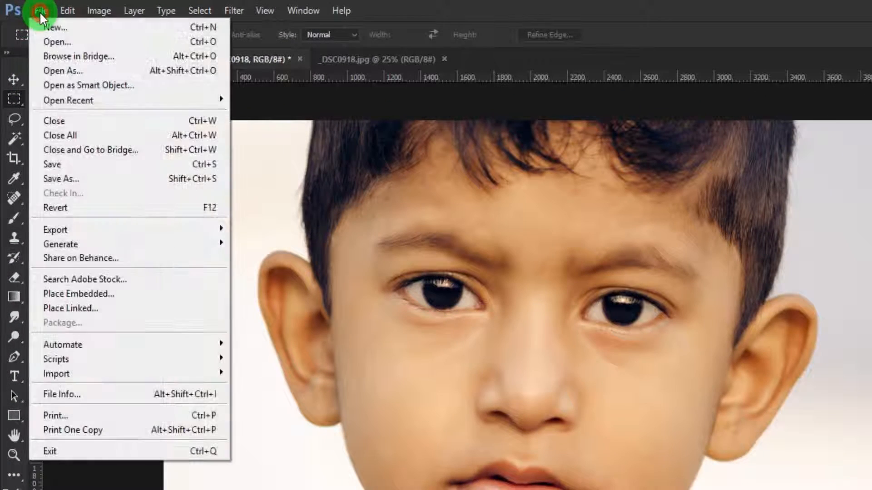
left_click(83, 307)
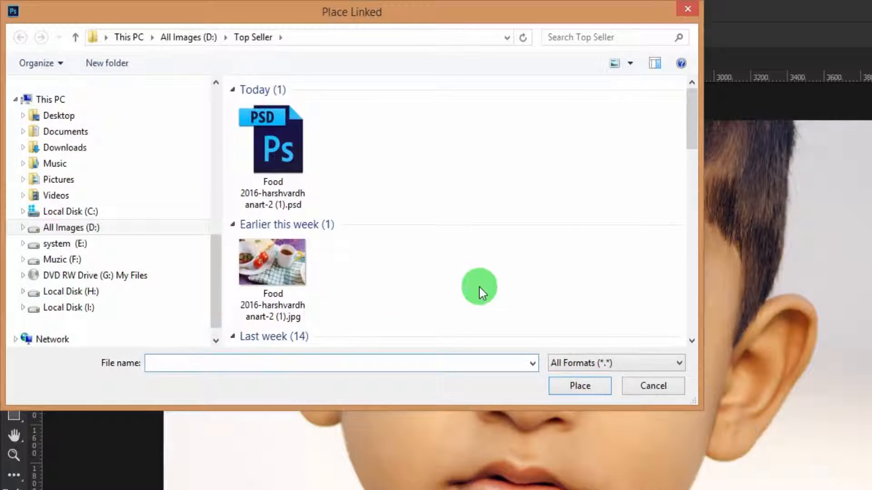
scroll(483, 286, "down", 10)
left_click(435, 166)
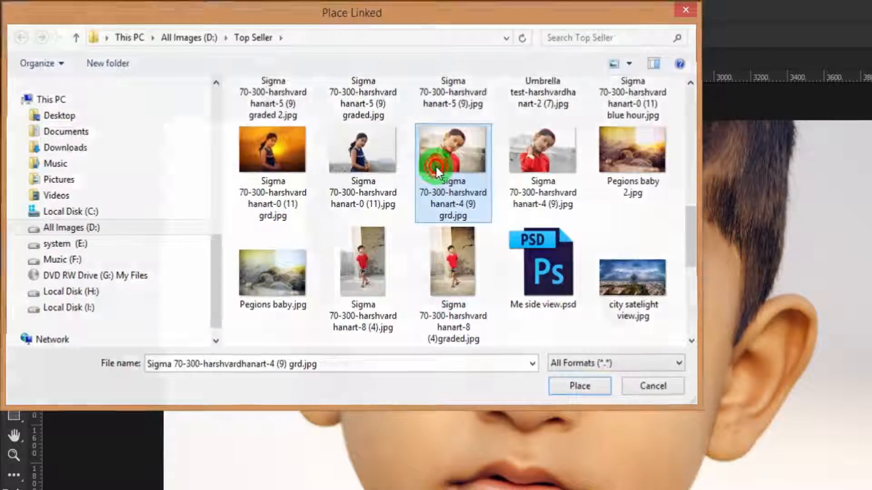
double_click(435, 167)
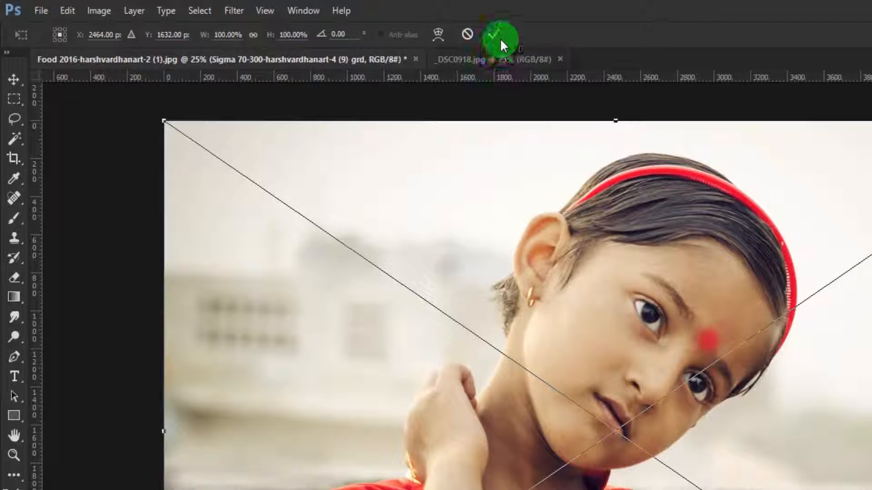
left_click(497, 35)
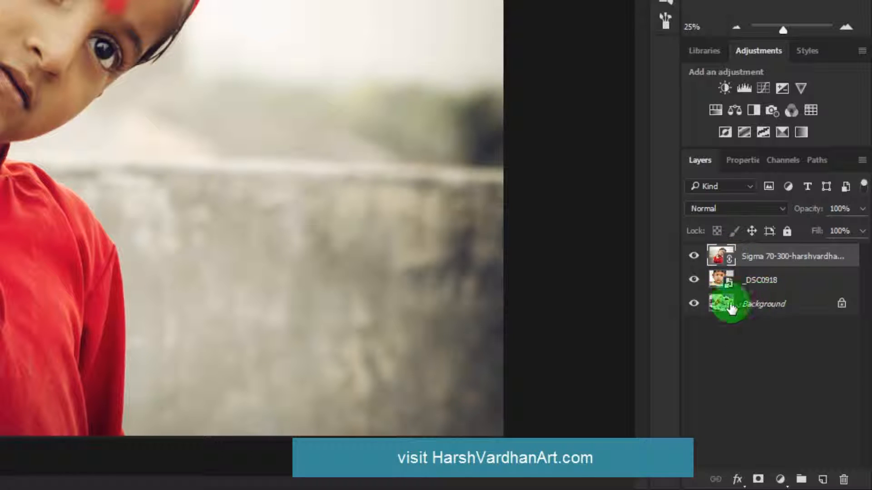
Inspect the layer stack by hiding both placed layers, showing each one again, and selecting the Sigma layer
left_click(694, 280)
left_click(694, 255)
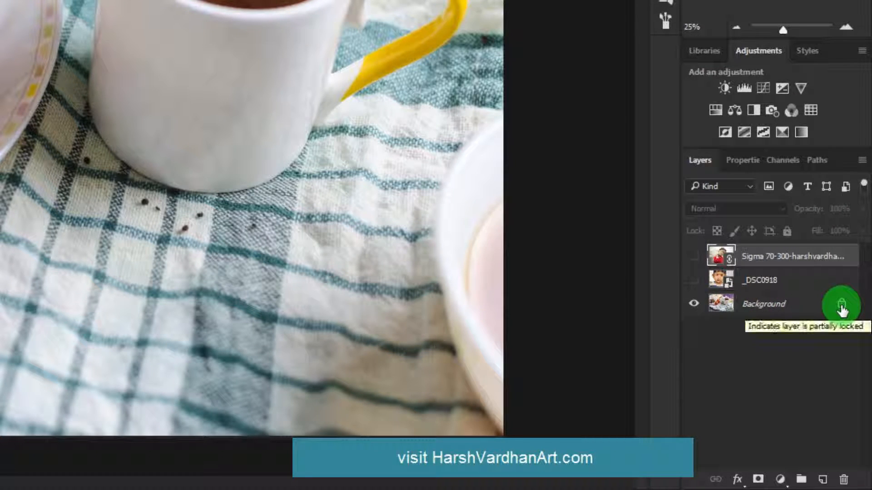
left_click(691, 283)
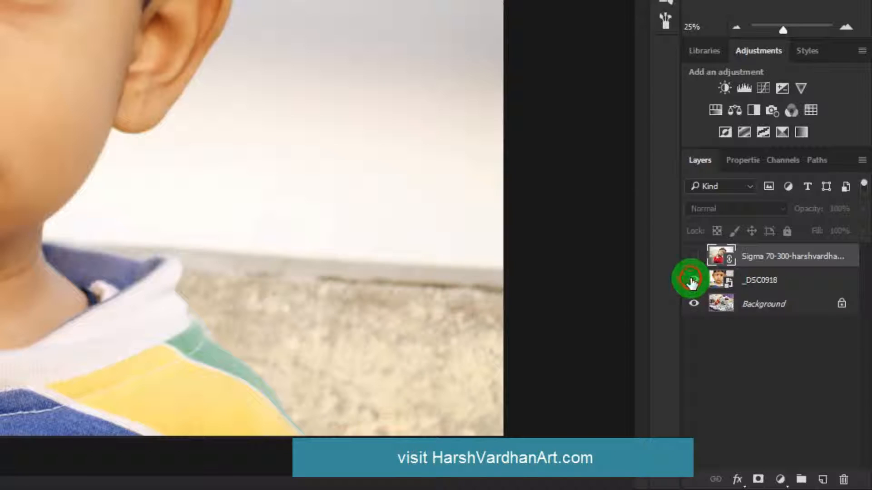
left_click(773, 283)
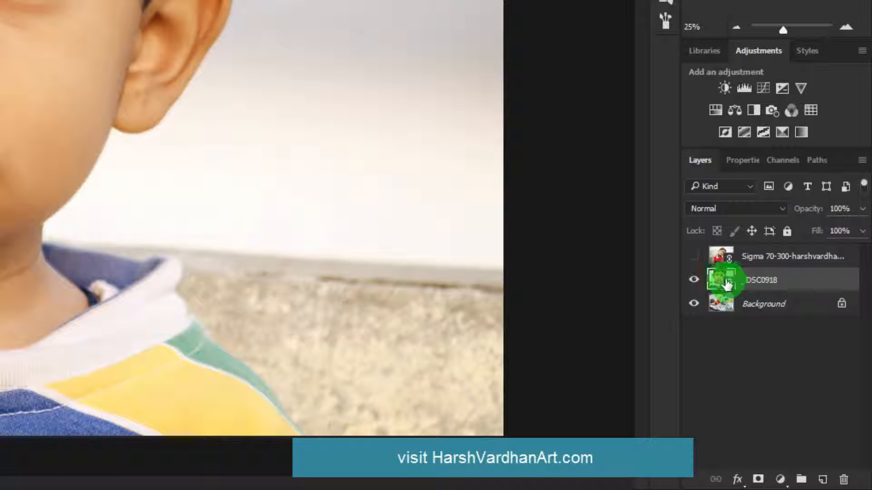
left_click(693, 257)
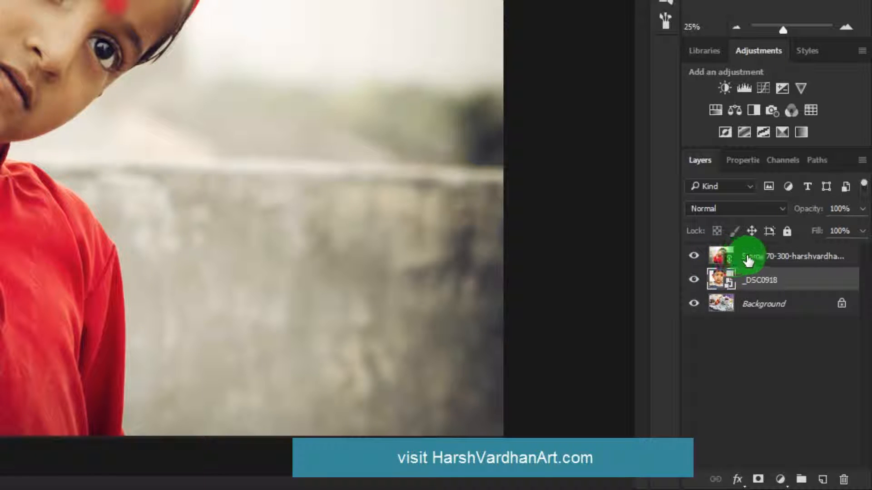
left_click(753, 258)
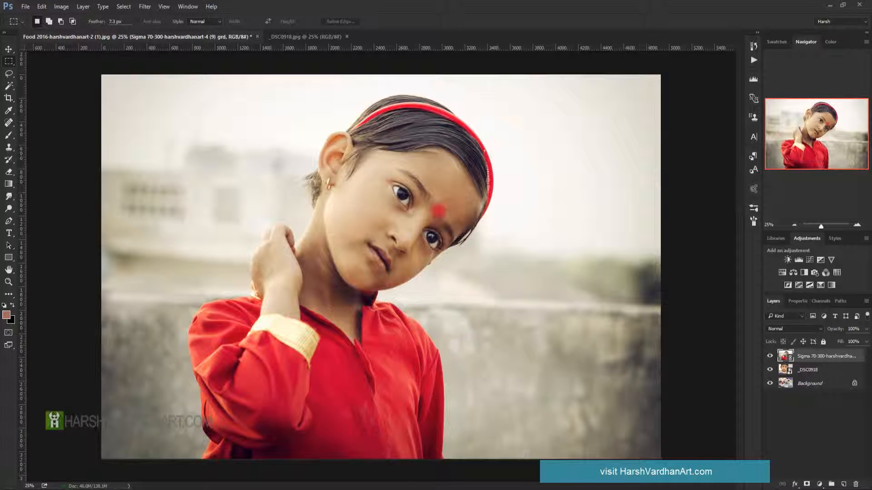
Switch to File Explorer and locate the linked source file Sigma 70-300-harshvardhanart-4 (9) grd.jpg in the Top Seller folder
mouse_move(90, 460)
left_click(153, 451)
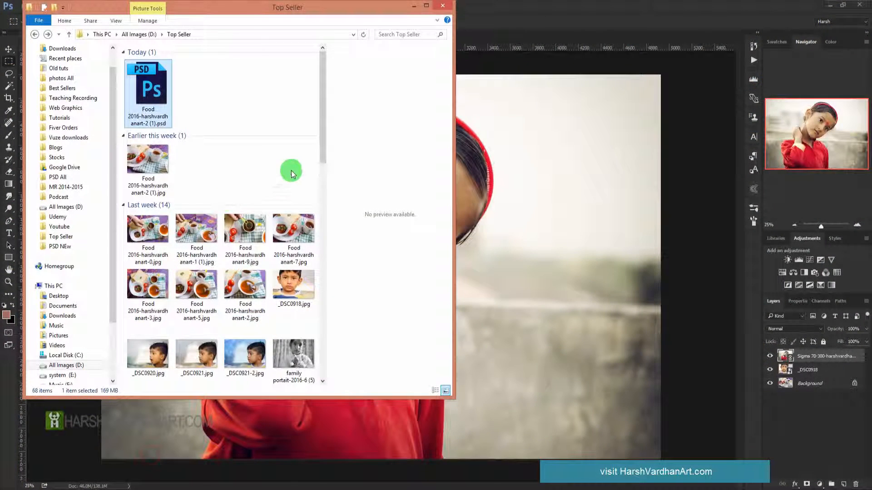
left_click(291, 174)
scroll(291, 174, "down", 5)
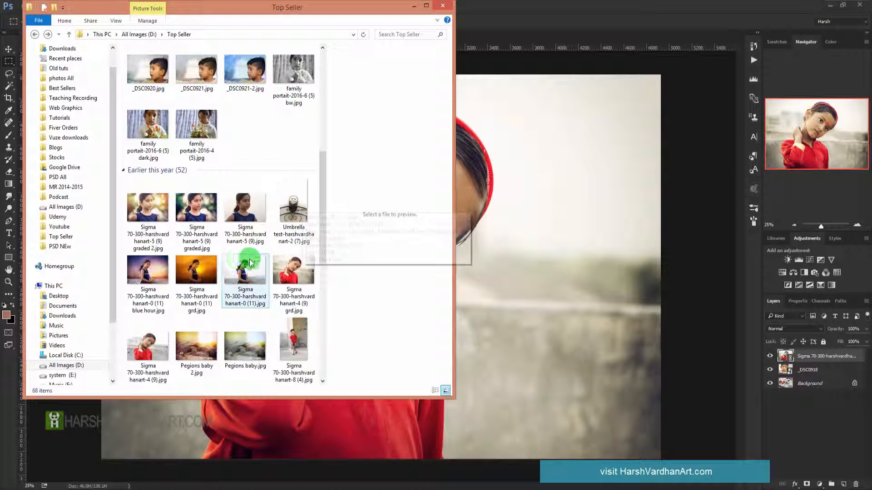
left_click(291, 293)
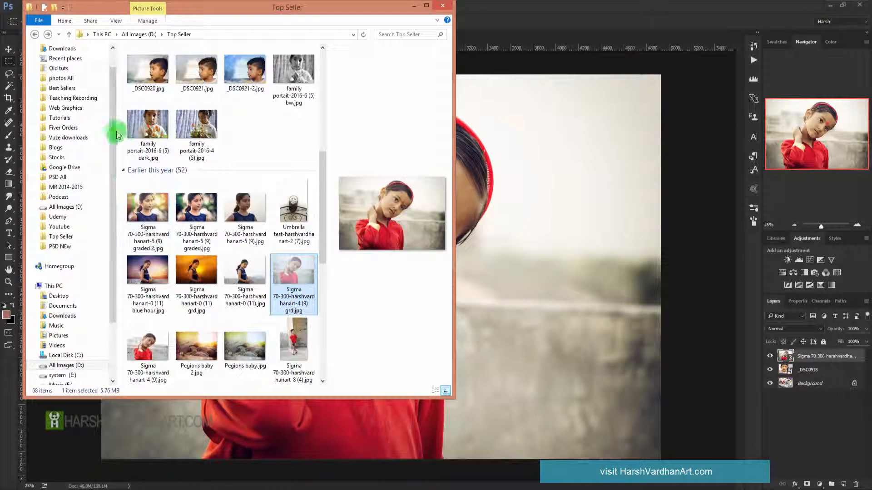
scroll(105, 91, "up", 1)
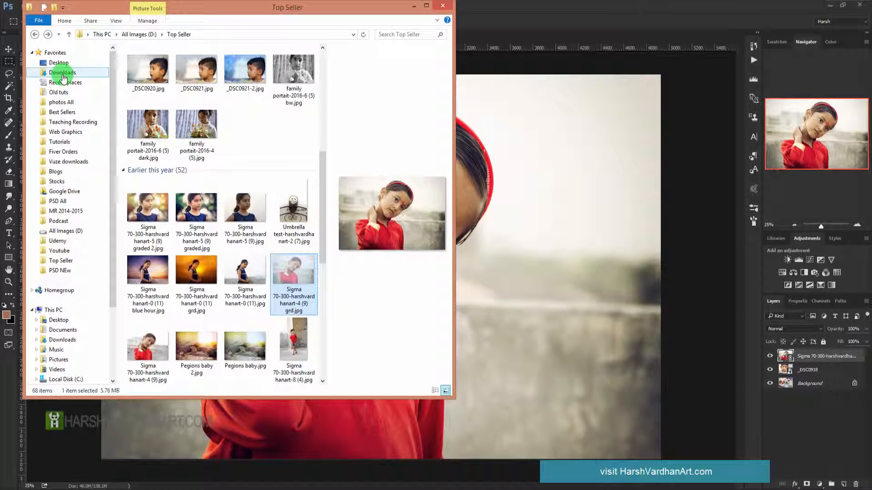
Move the linked Sigma 70-300-harshvardhanart-4 (9) grd.jpg from the Top Seller folder to Downloads and check its layer in Photoshop
left_click(62, 73)
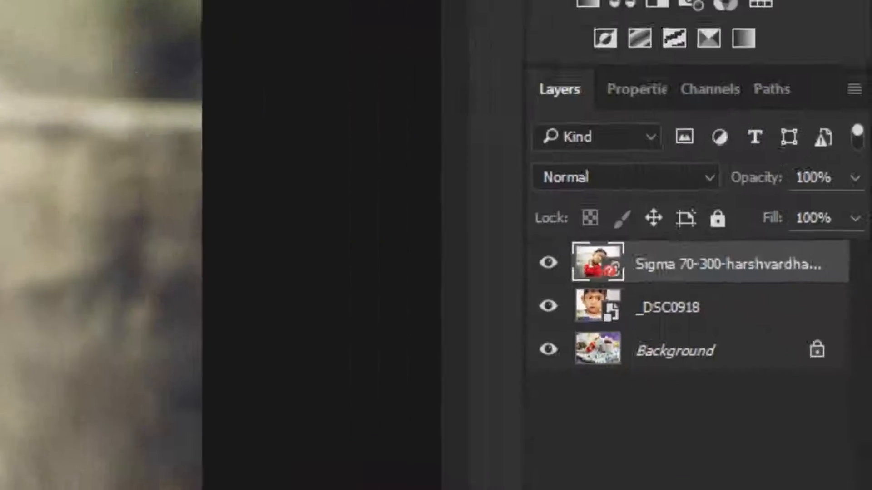
left_click(854, 384)
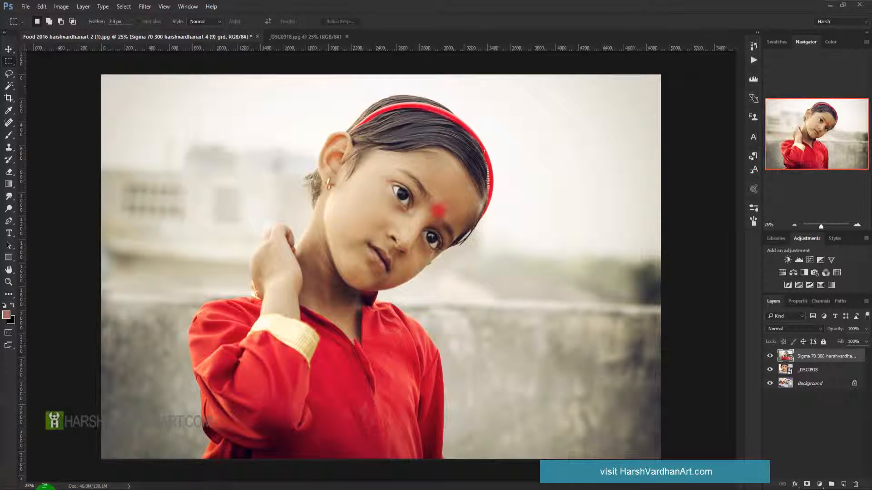
Move Sigma 70-300-harshvardhanart-4 (9) grd.jpg from Downloads back to the Top Seller folder and check the Sigma layer in Photoshop
left_click(140, 464)
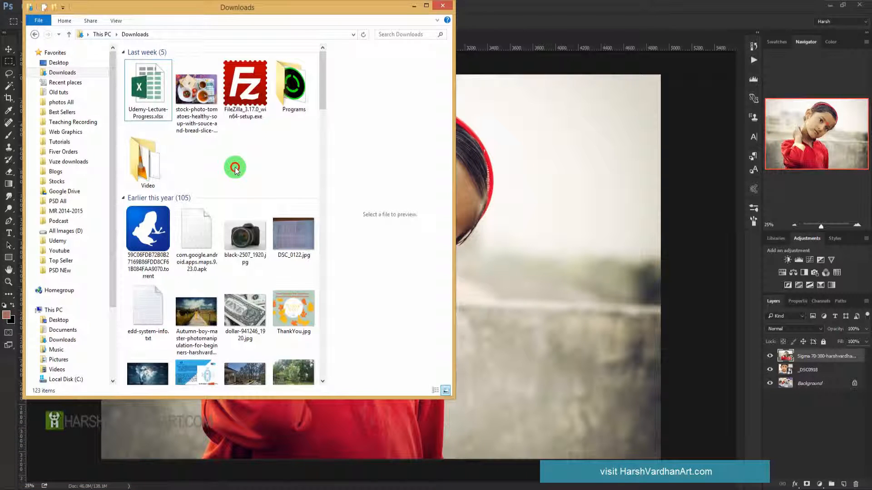
scroll(250, 176, "down", 3)
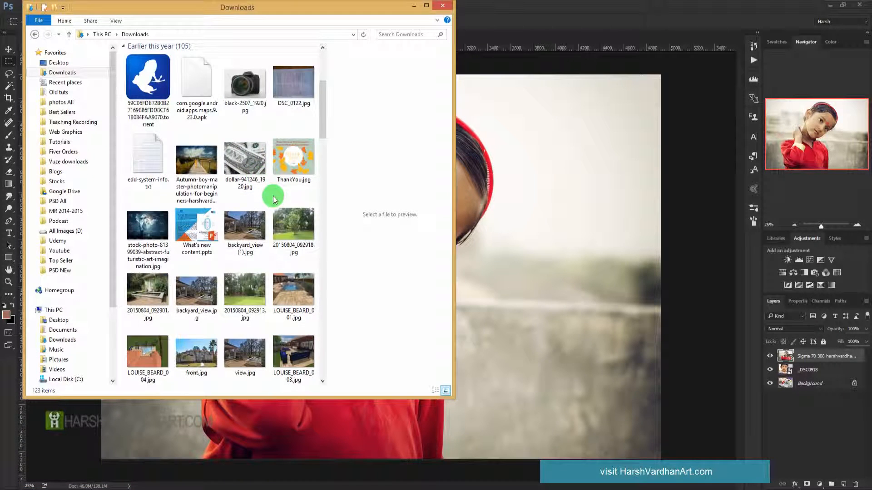
scroll(273, 196, "up", 3)
scroll(273, 195, "down", 13)
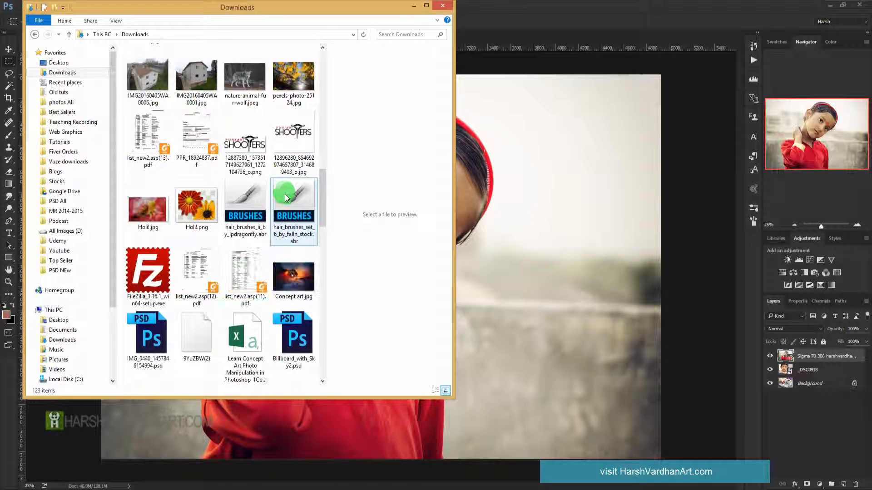
left_click_drag(454, 254, 582, 274)
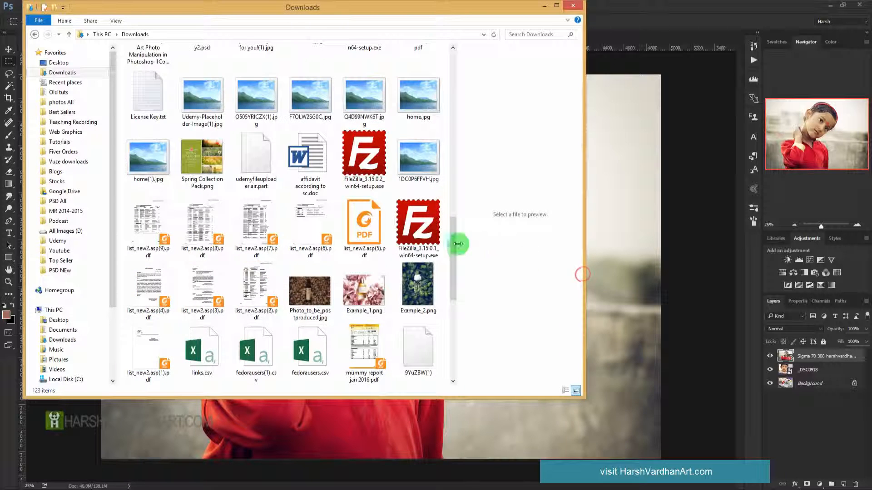
left_click_drag(454, 252, 452, 333)
left_click(262, 187)
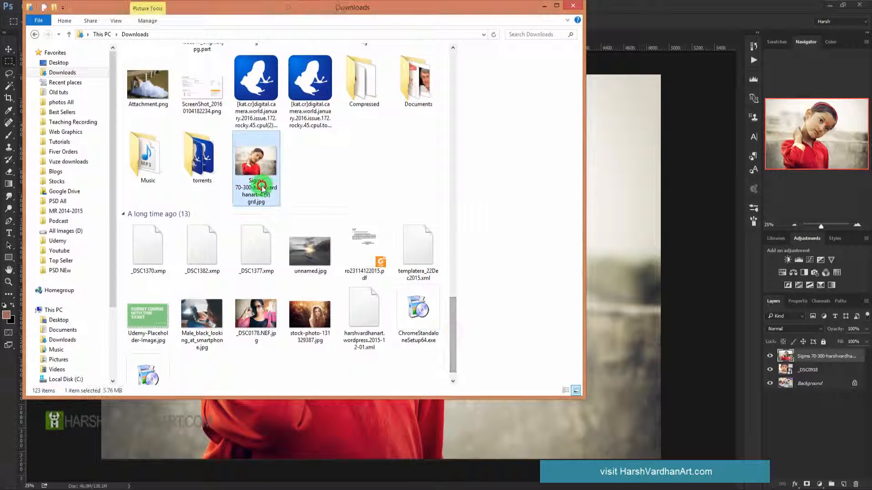
key("ctrl+x")
left_click(31, 35)
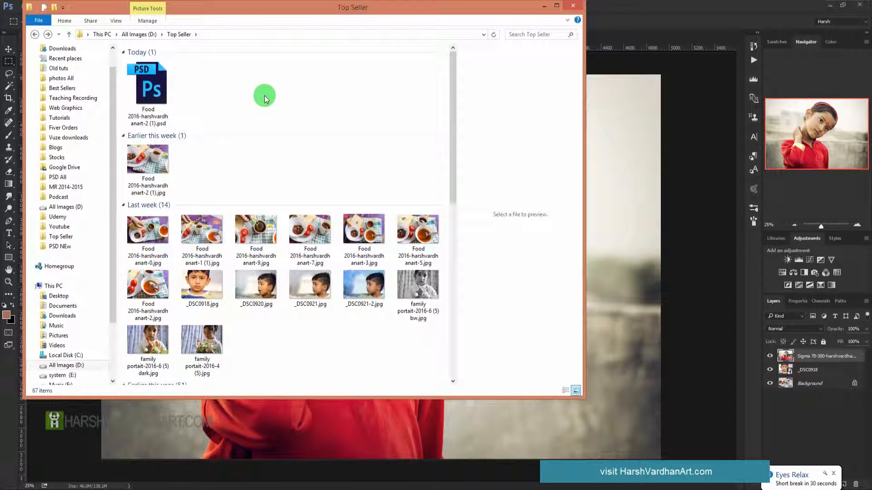
key("ctrl+v")
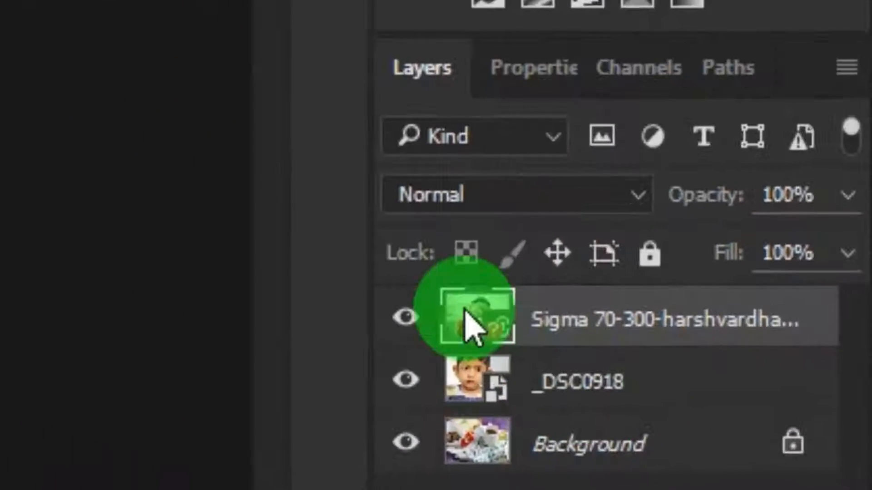
left_click(785, 356)
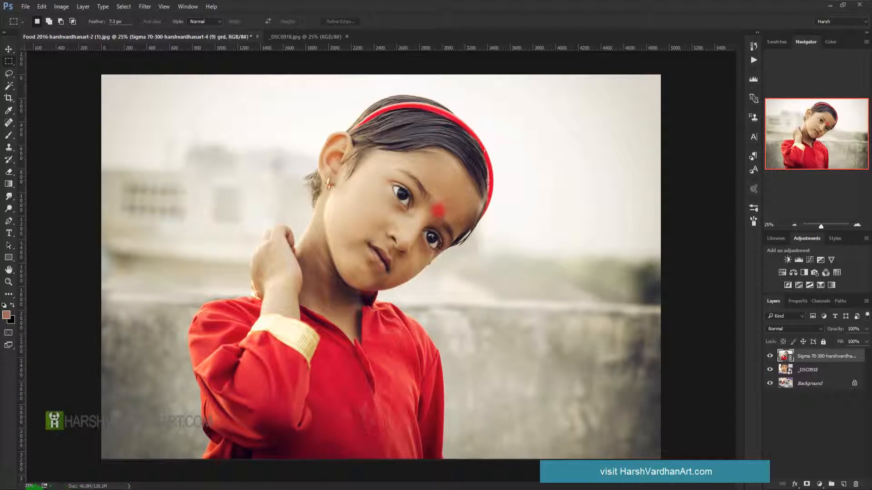
Place family portait-2016-6 (5) dark.jpg from File Explorer's Top Seller folder directly onto the food canvas, commit it at 100% size, and check its layer
mouse_move(59, 488)
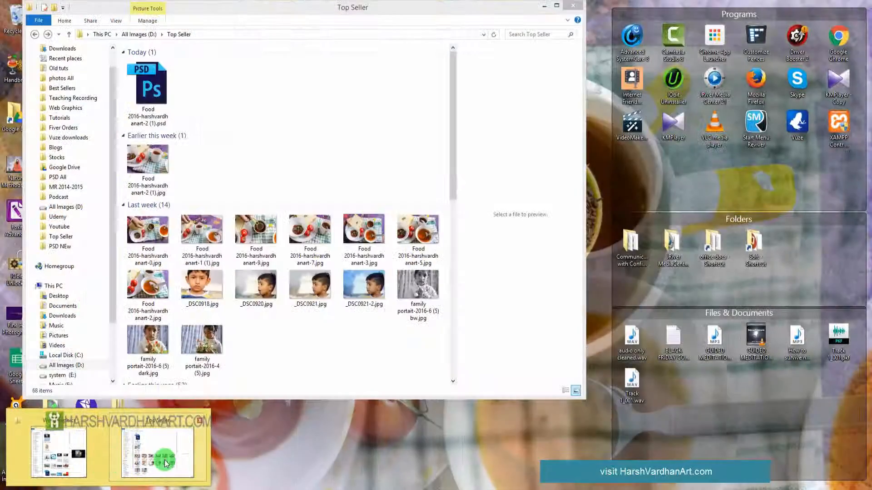
left_click(163, 459)
left_click_drag(280, 15, 604, 43)
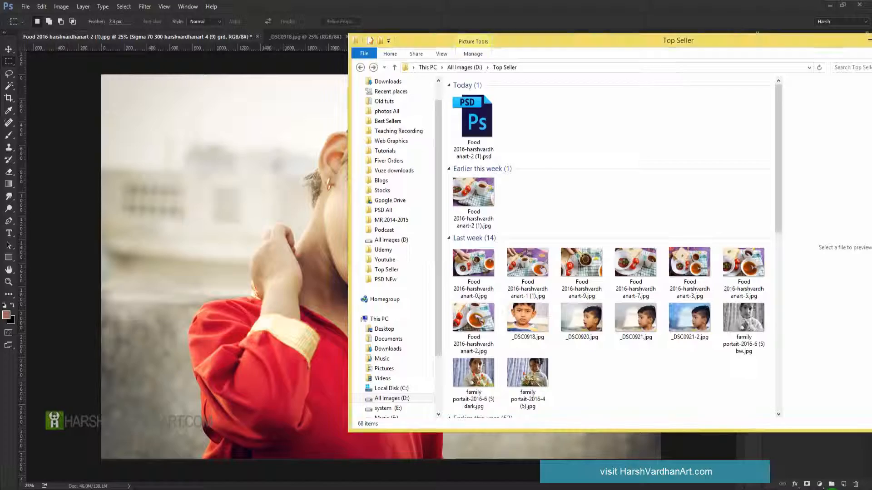
scroll(678, 145, "down", 3)
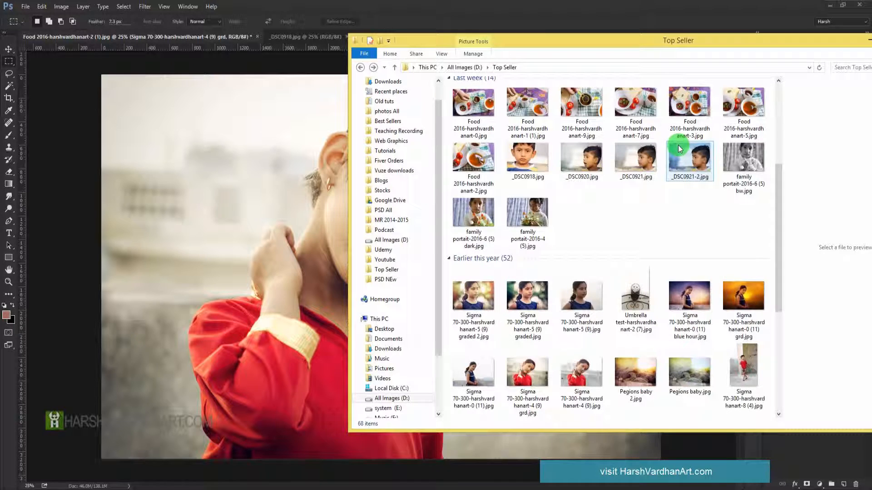
left_click(471, 230)
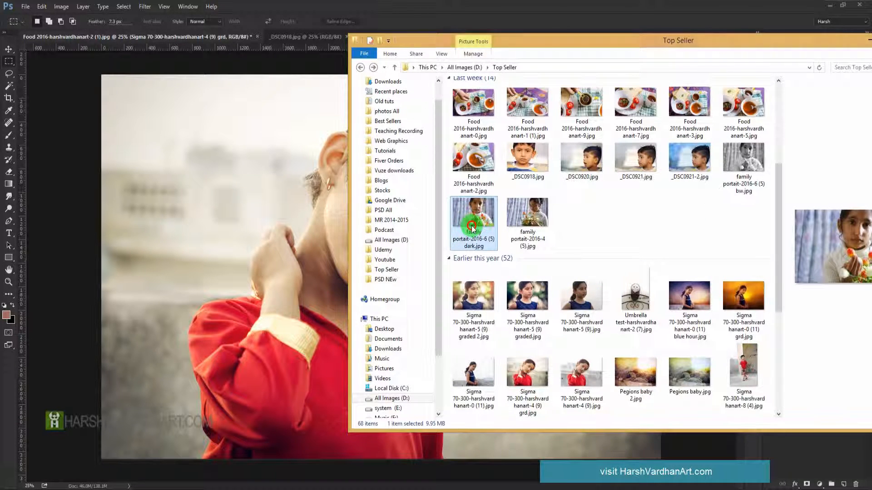
left_click_drag(471, 225, 285, 220)
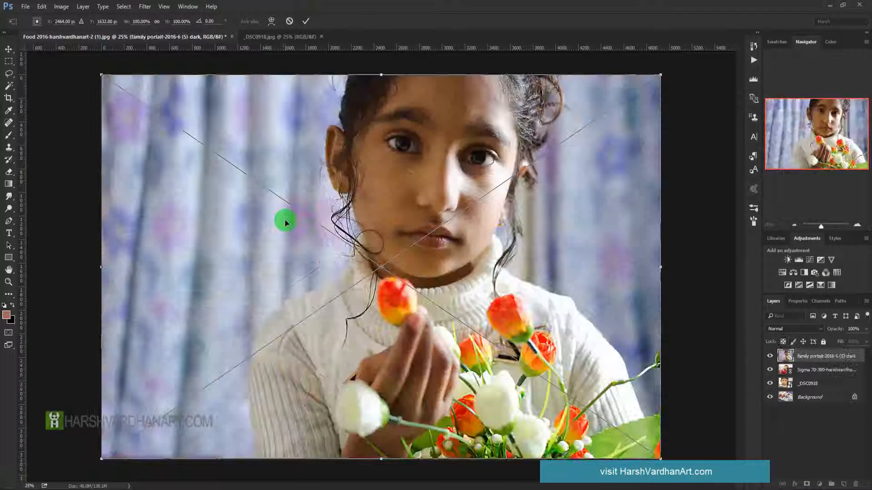
left_click(307, 22)
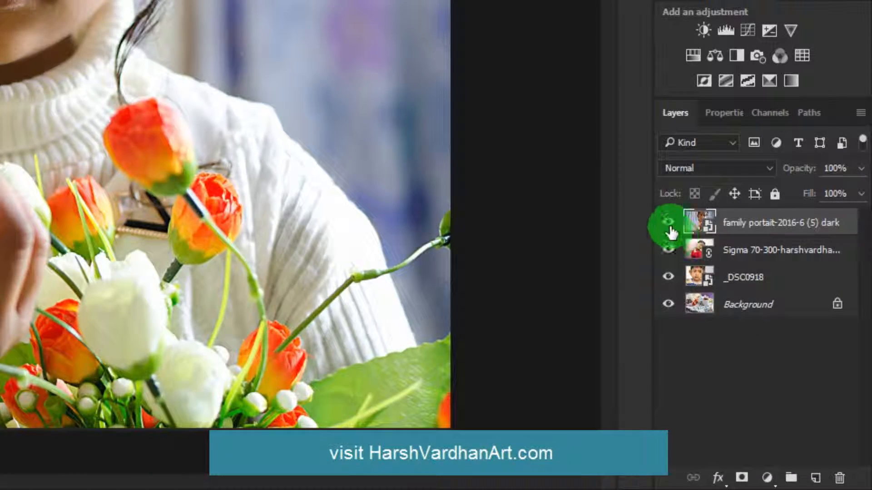
left_click(712, 281)
left_click(669, 224)
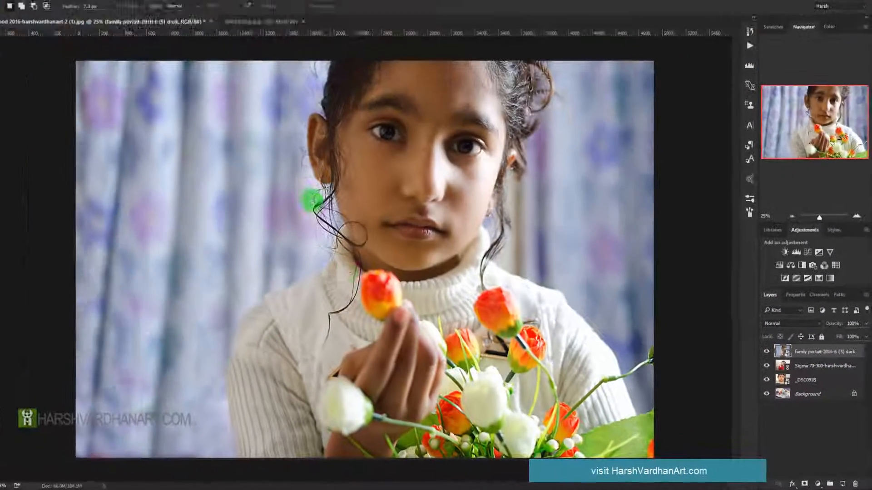